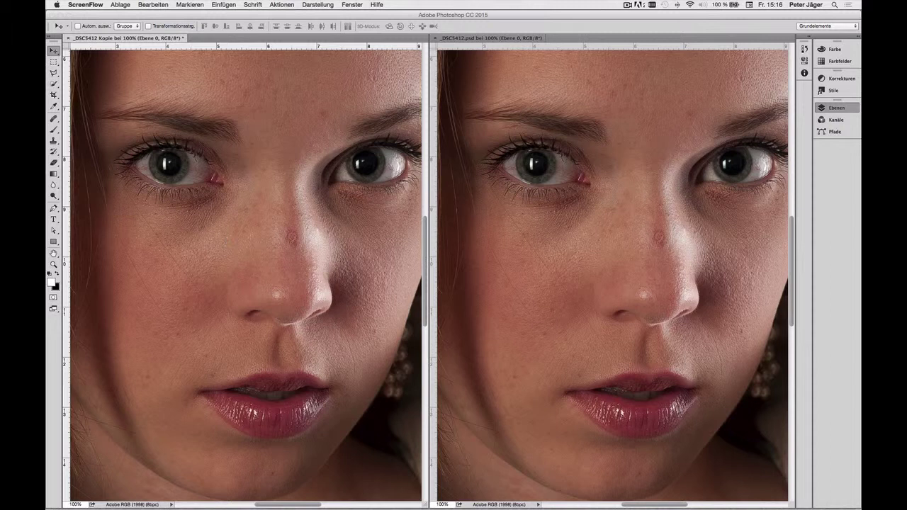
Show the Layers (Ebenen) panel, listing the single layer Ebene 0.
{"action": "left_click", "coordinate": [825, 108]}
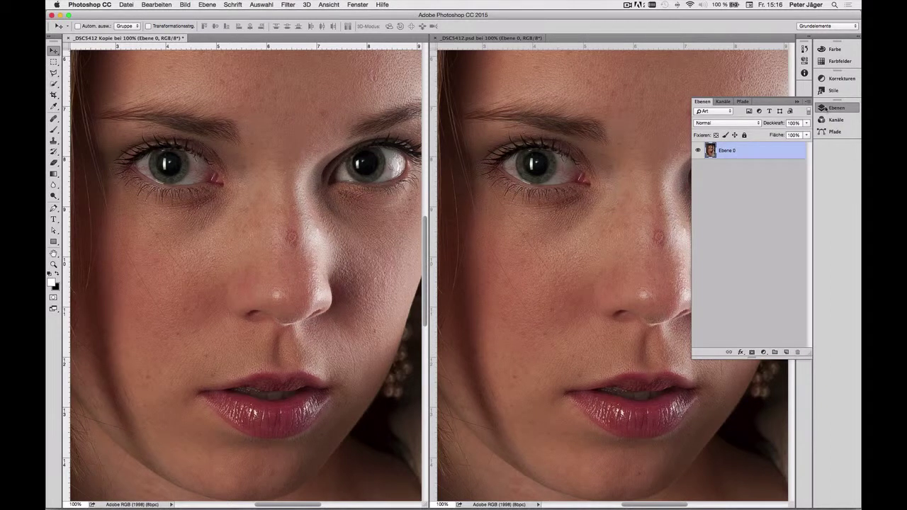
Duplicate Ebene 0 via the panel menu as a new layer named 'Weichzeichner'.
{"action": "left_click", "coordinate": [807, 102]}
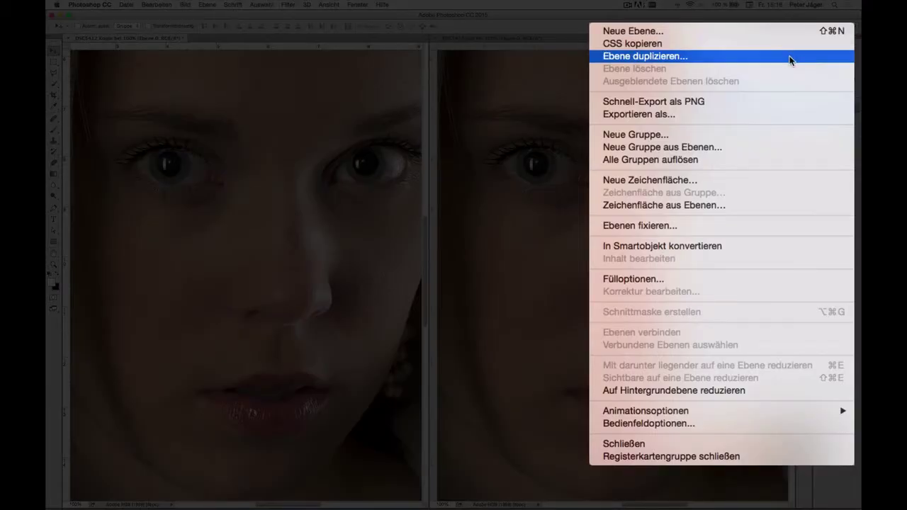
{"action": "left_click", "coordinate": [790, 56]}
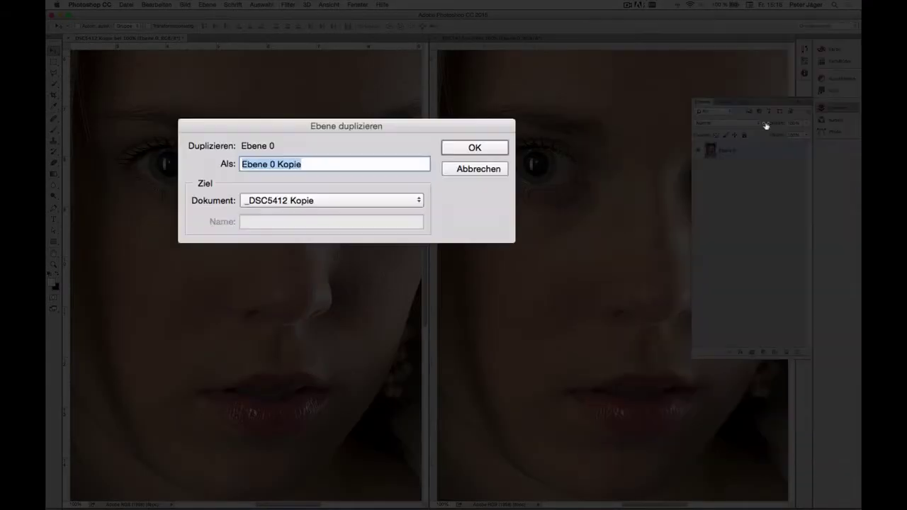
{"action": "type", "text": "W"}
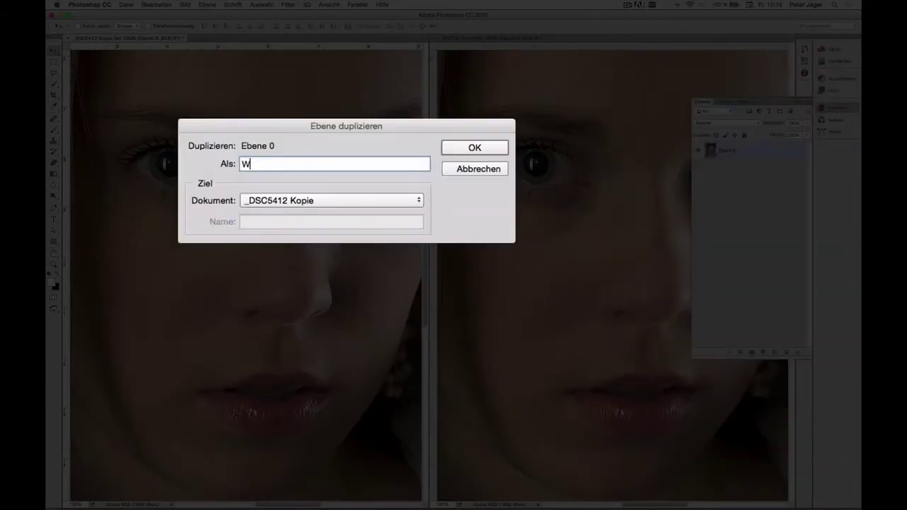
{"action": "type", "text": "eichzeic"}
{"action": "type", "text": "hner"}
{"action": "key", "text": "Return"}
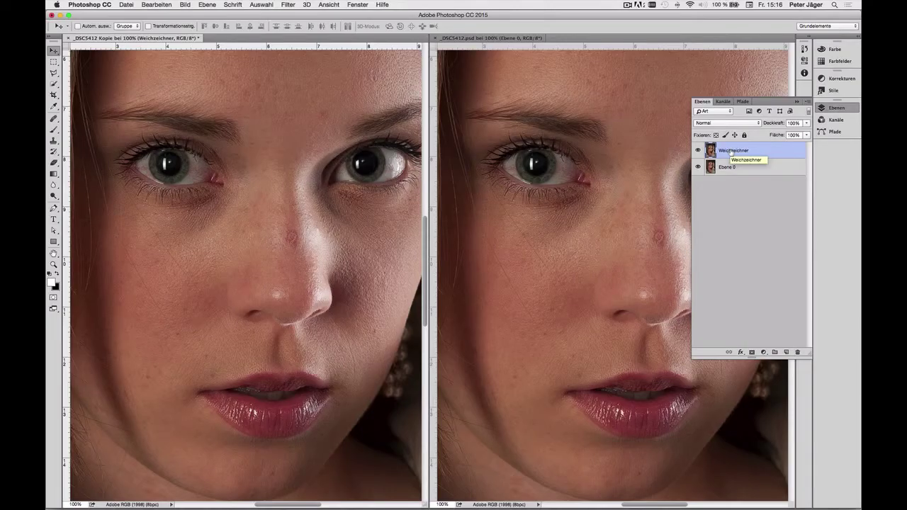
Apply a Gaußscher Weichzeichner with a 7.0-pixel radius to the Weichzeichner layer.
{"action": "left_click", "coordinate": [296, 4]}
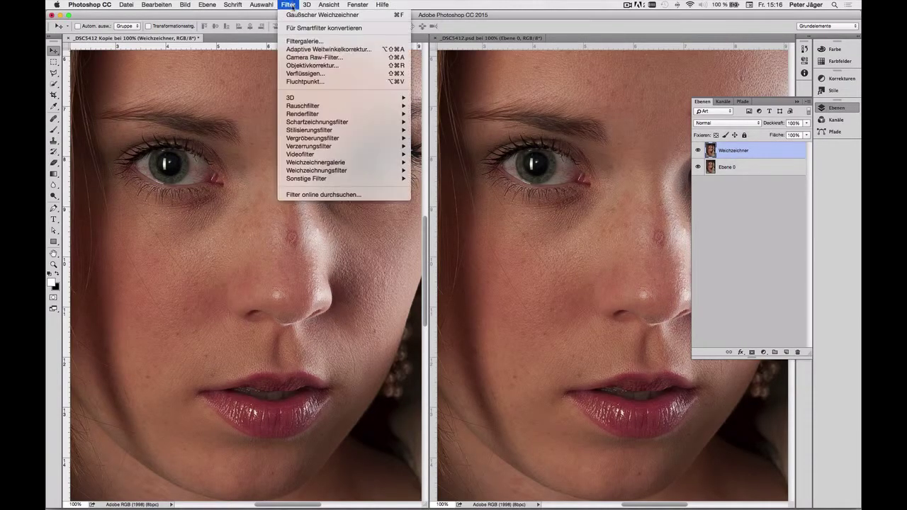
{"action": "mouse_move", "coordinate": [316, 170]}
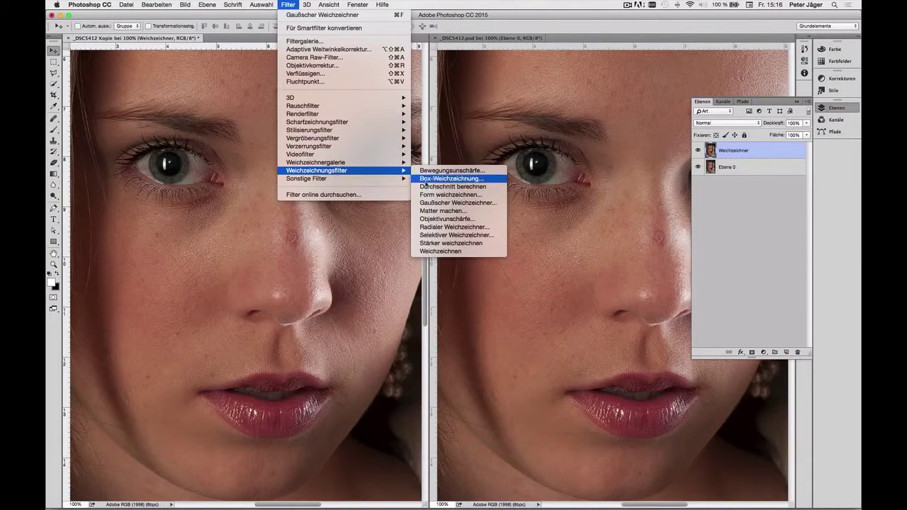
{"action": "left_click", "coordinate": [445, 206]}
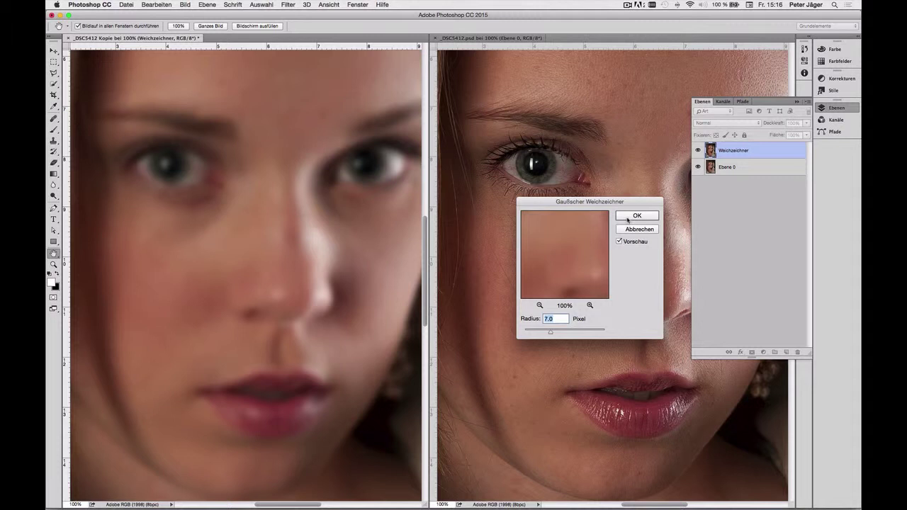
{"action": "left_click", "coordinate": [627, 218]}
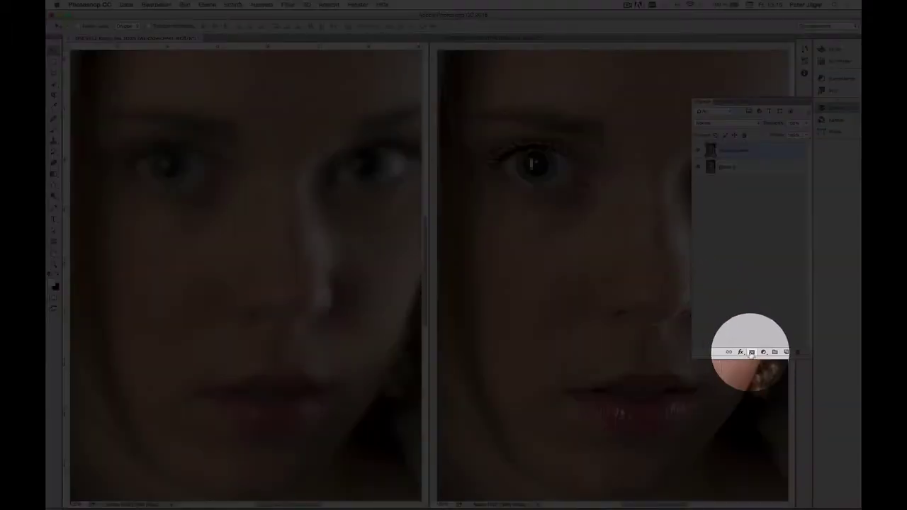
Add a layer mask to Weichzeichner and fill it with Schwarz, hiding the blur.
{"action": "left_click", "coordinate": [752, 352]}
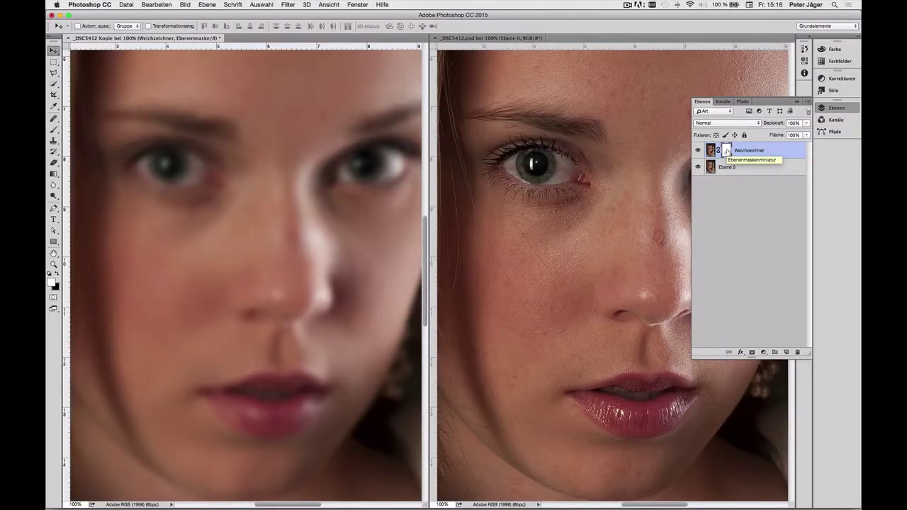
{"action": "left_click", "coordinate": [726, 151], "text": "alt"}
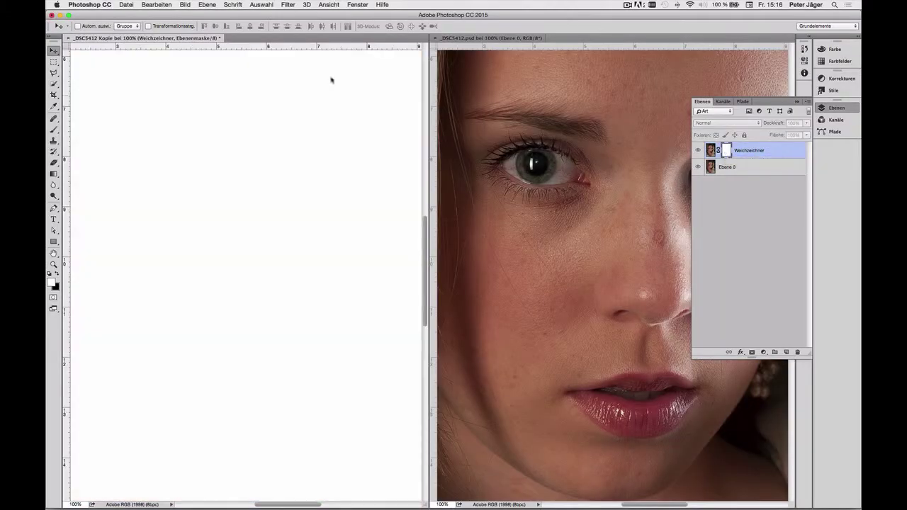
{"action": "left_click", "coordinate": [140, 5]}
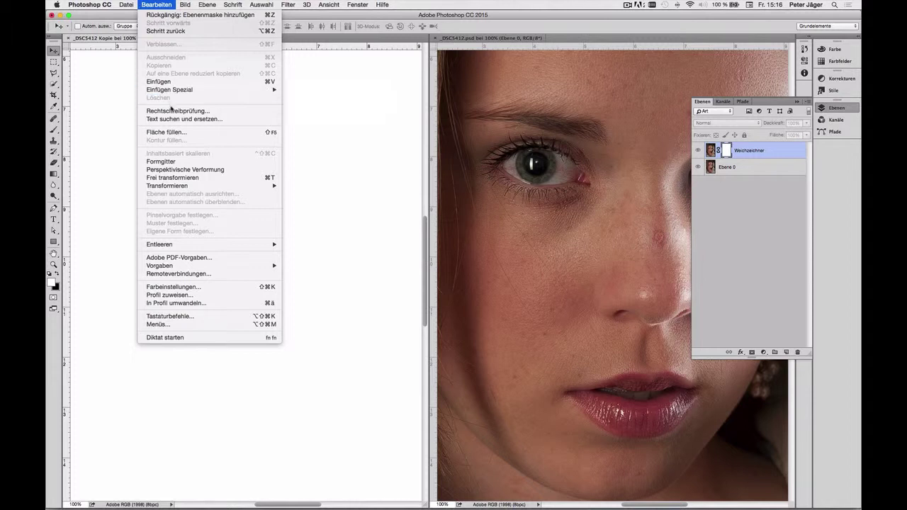
{"action": "left_click", "coordinate": [172, 132]}
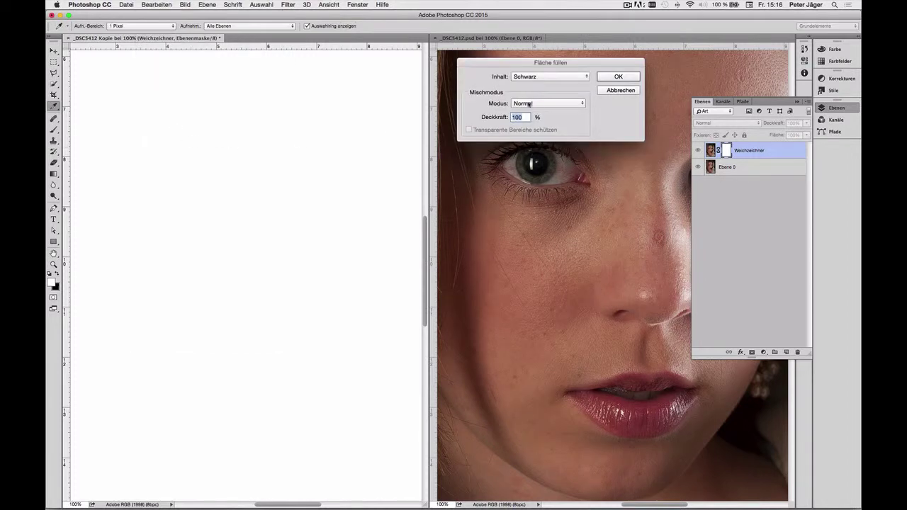
{"action": "left_click", "coordinate": [616, 76]}
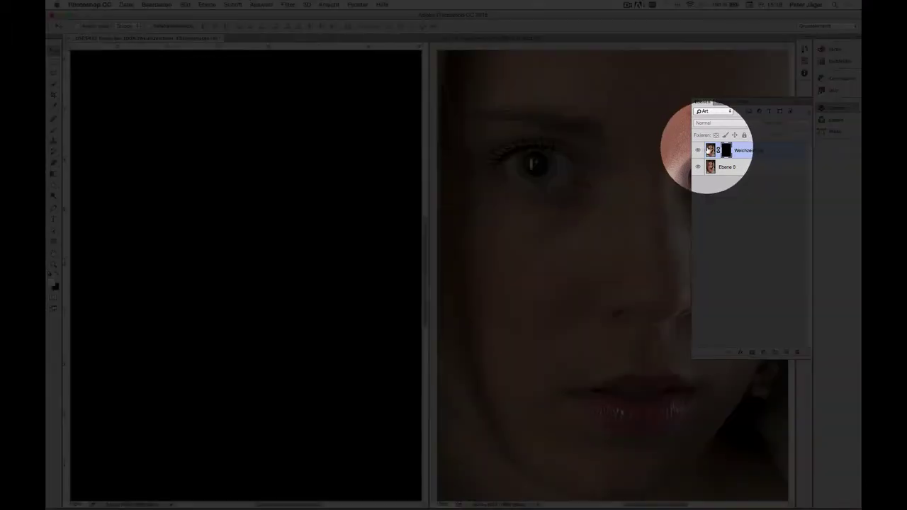
{"action": "left_click", "coordinate": [710, 150]}
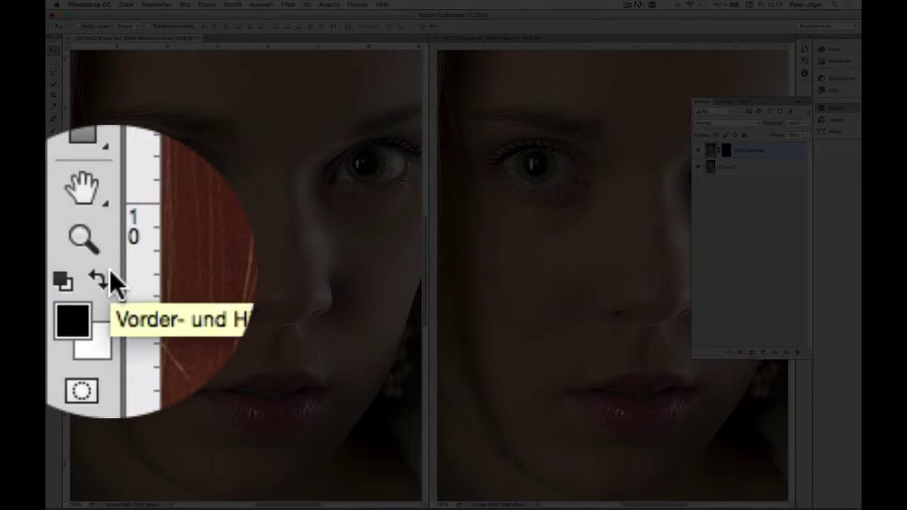
Make white the foreground colour and select the Weichzeichner layer mask for painting.
{"action": "left_click", "coordinate": [105, 272]}
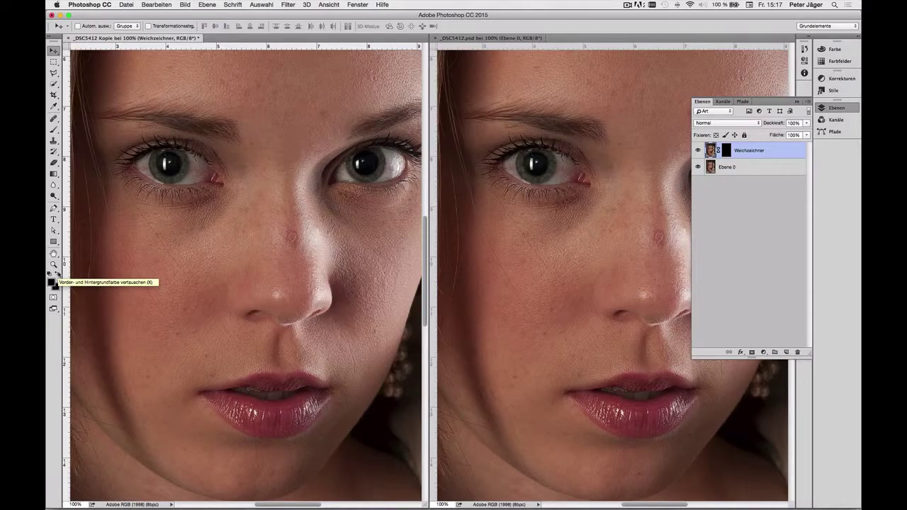
{"action": "left_click", "coordinate": [58, 275]}
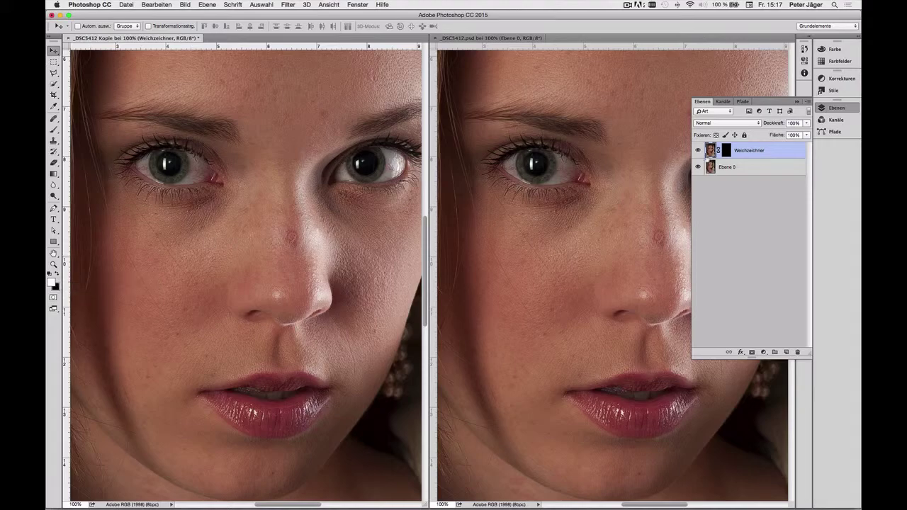
{"action": "left_click", "coordinate": [726, 150]}
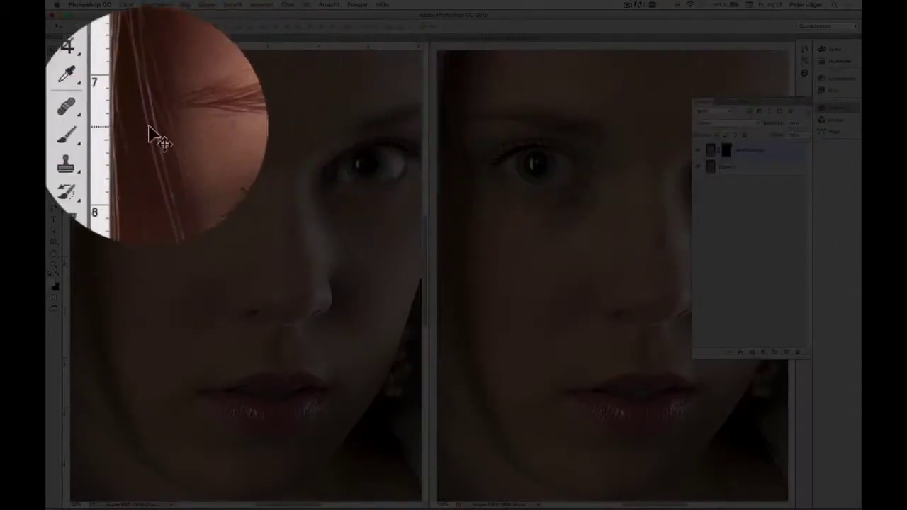
Brush white at 51% opacity over the left cheek and forehead on the mask.
{"action": "left_click", "coordinate": [55, 131]}
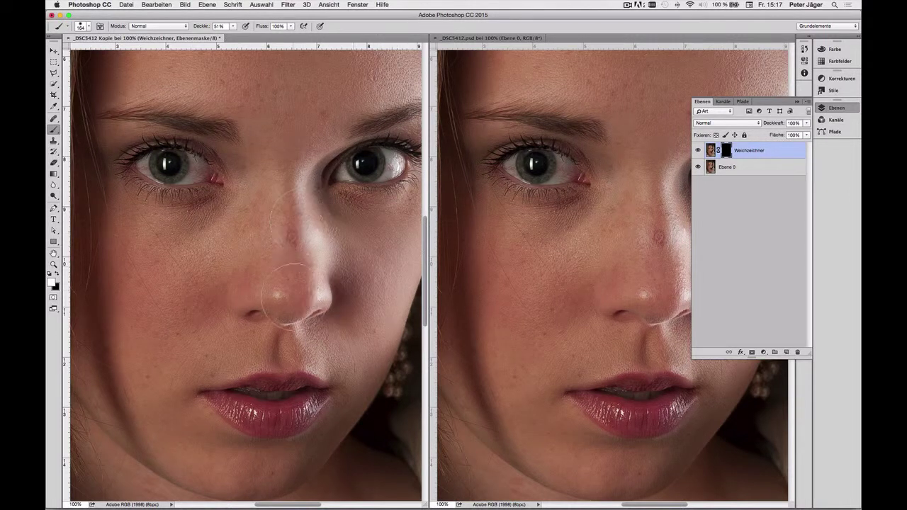
{"action": "mouse_move", "coordinate": [202, 252]}
{"action": "left_mouse_down"}
{"action": "mouse_move", "coordinate": [134, 336]}
{"action": "mouse_move", "coordinate": [173, 347]}
{"action": "left_mouse_up"}
{"action": "left_click_drag", "start_coordinate": [319, 85], "coordinate": [404, 81]}
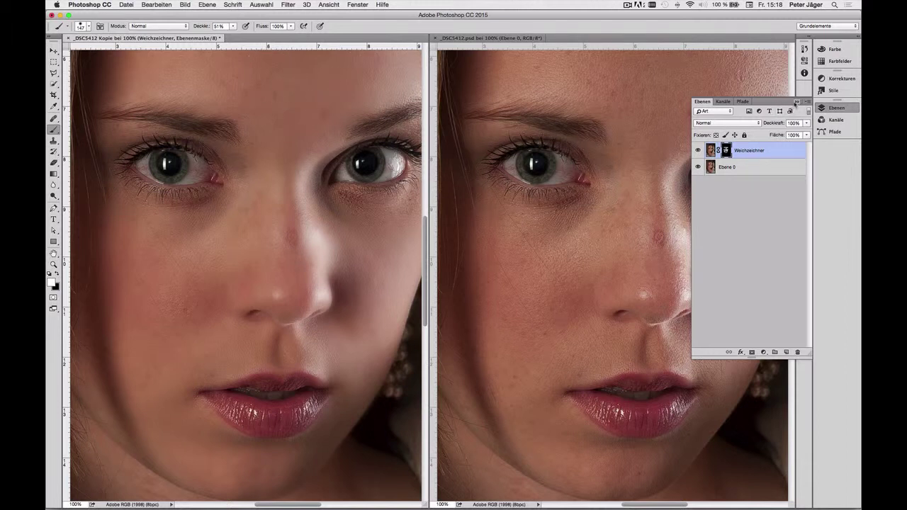
{"action": "left_click", "coordinate": [795, 102]}
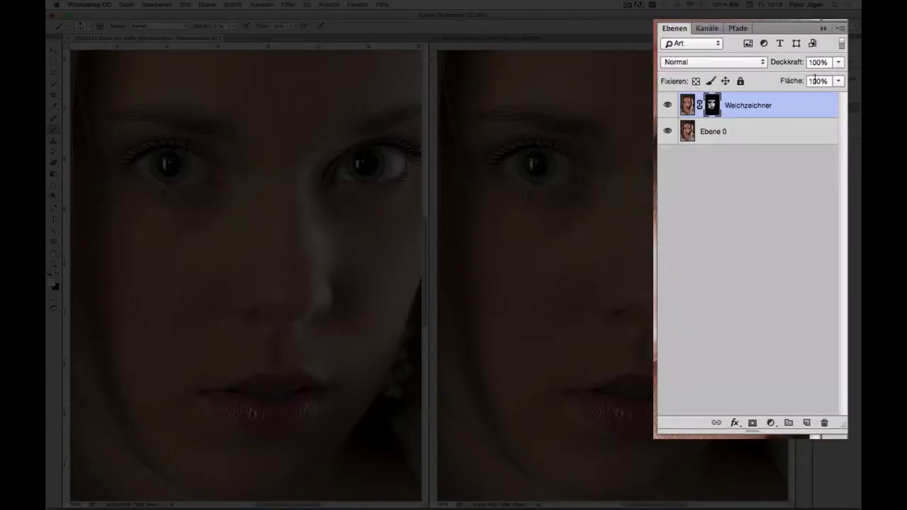
Set the Weichzeichner layer's Deckkraft to about 71–81% for subtler smoothing.
{"action": "key", "text": "ctrl+2"}
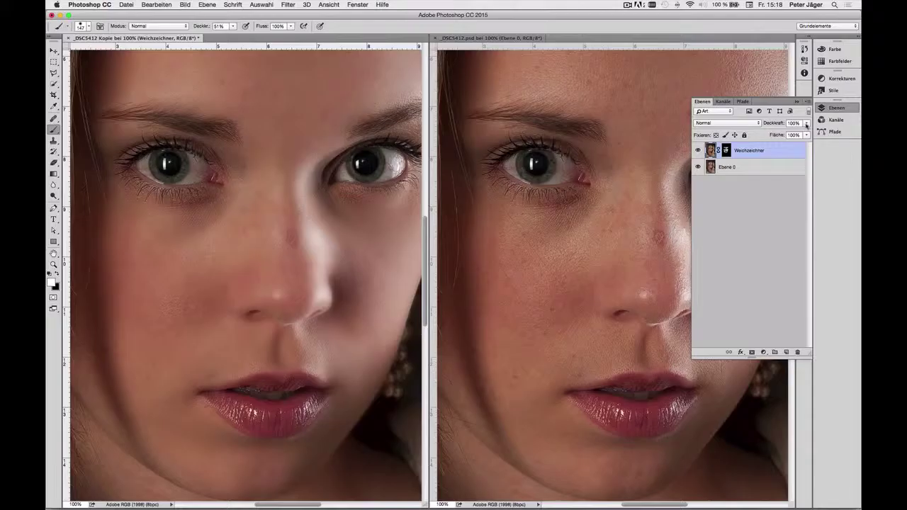
{"action": "left_click", "coordinate": [806, 124]}
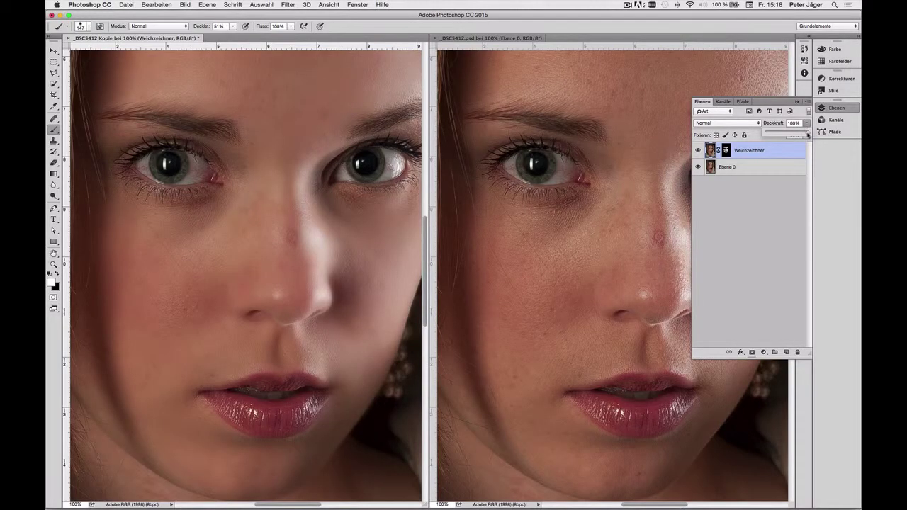
{"action": "left_click_drag", "start_coordinate": [804, 135], "coordinate": [744, 141]}
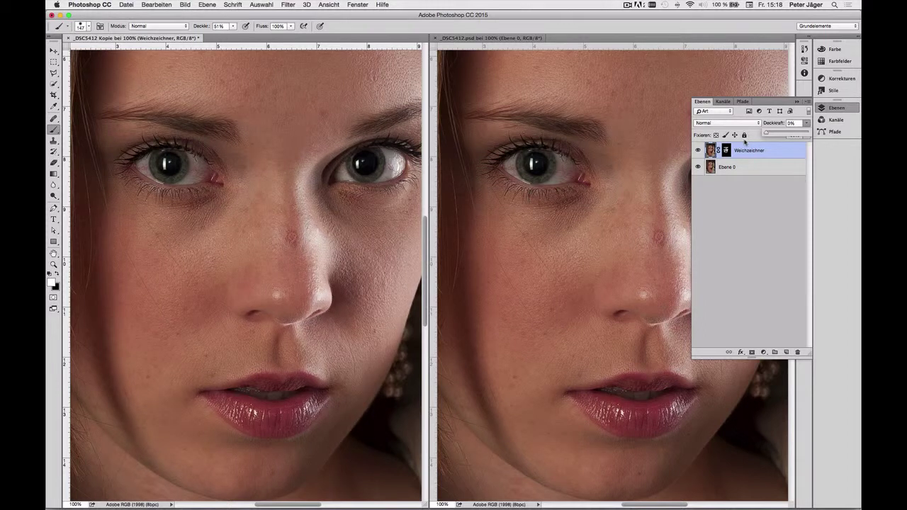
{"action": "left_click_drag", "start_coordinate": [744, 142], "coordinate": [797, 136]}
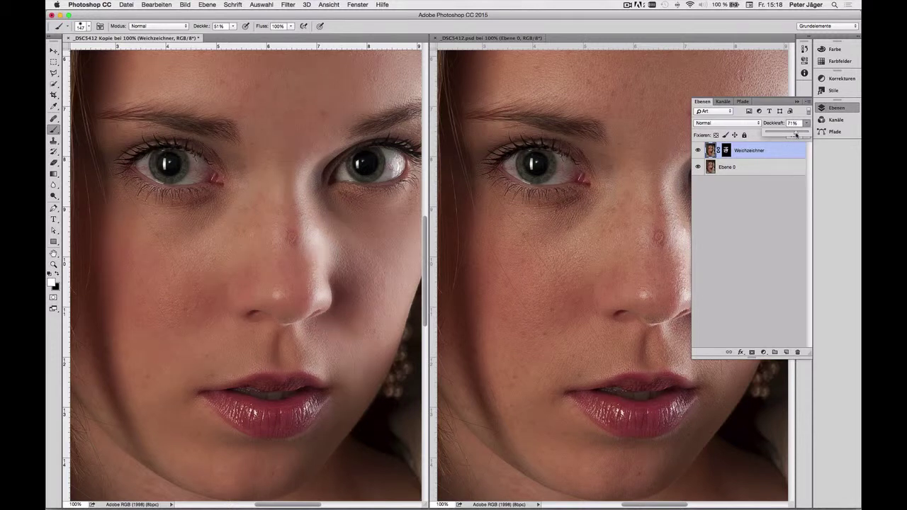